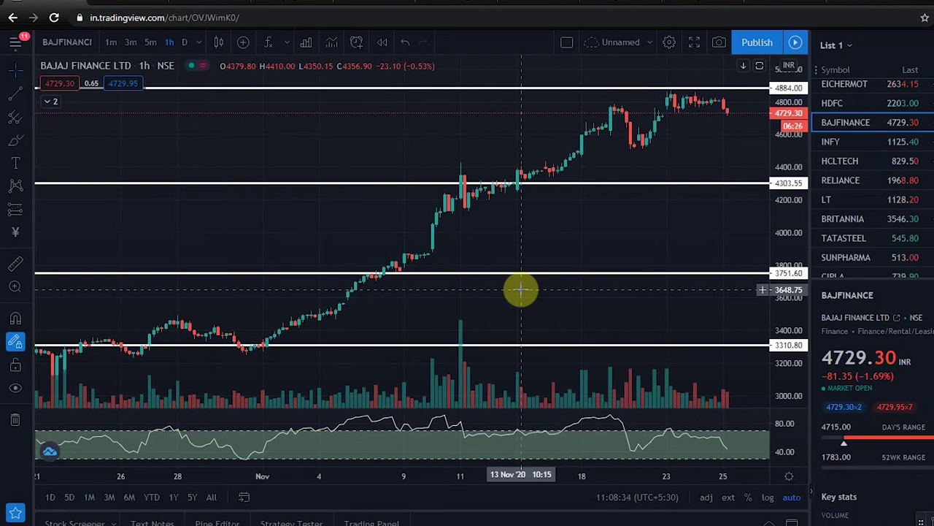
# - Settle the middle support at 3751.60 and undo a trial lowering of the 3310.80 line
pyautogui.scroll(-3, 527, 263)
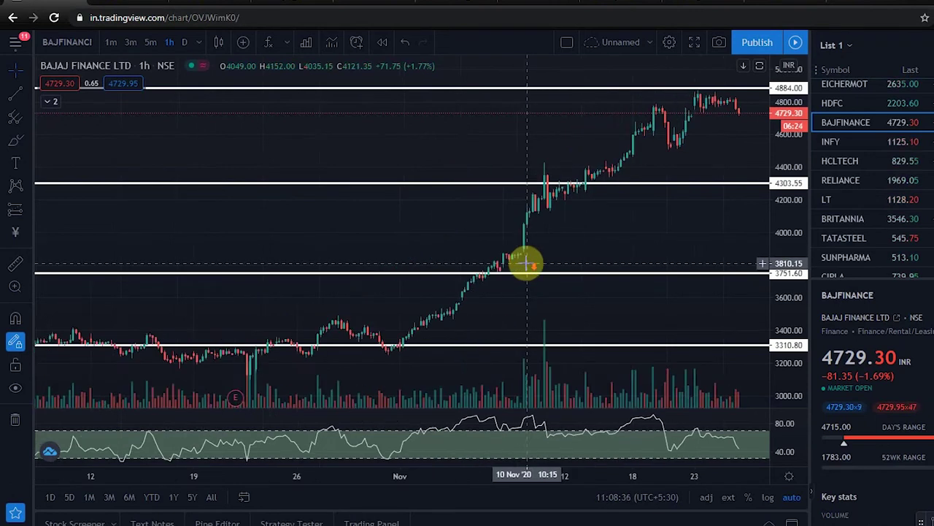
pyautogui.scroll(-6, 528, 263)
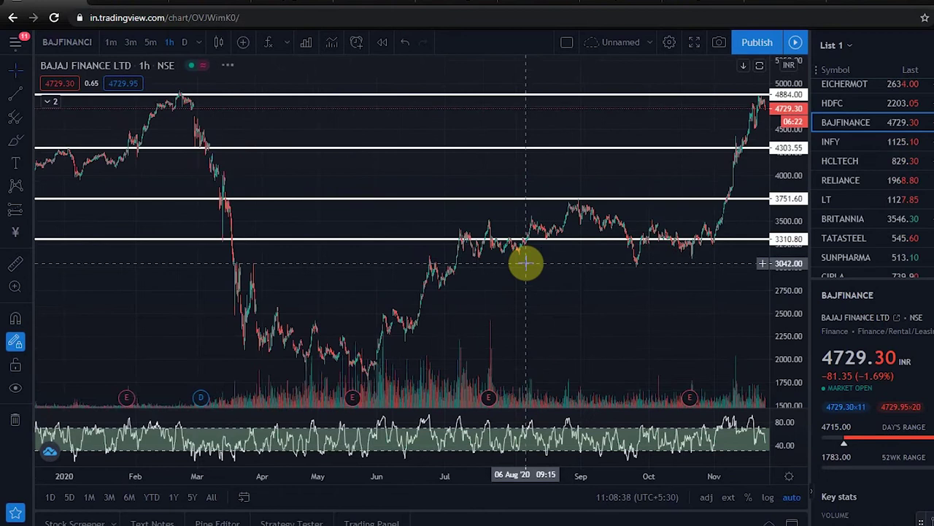
pyautogui.scroll(-4, 527, 263)
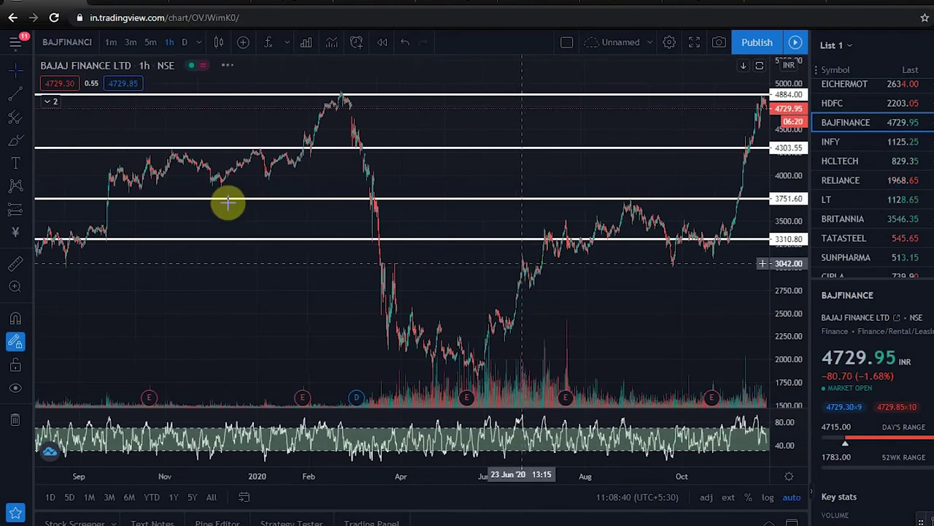
pyautogui.click(164, 198)
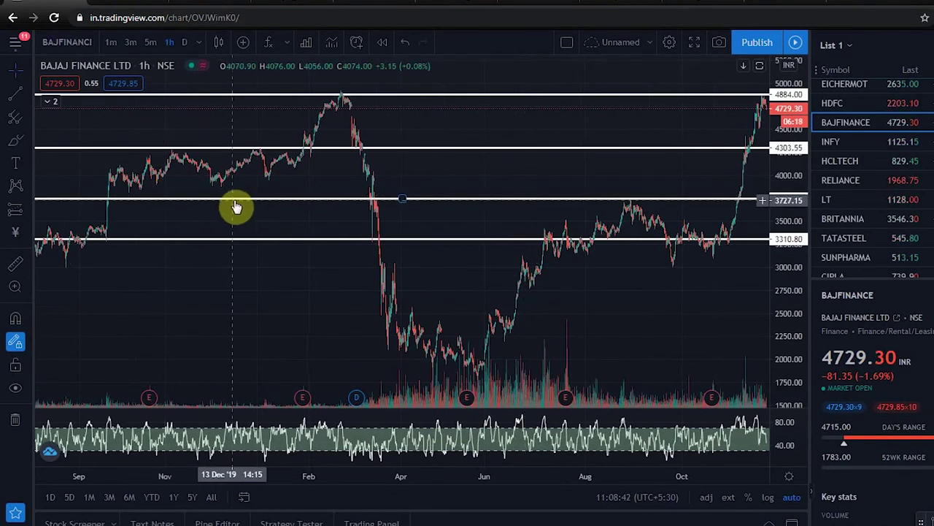
pyautogui.moveTo(238, 206); pyautogui.dragTo(238, 205)
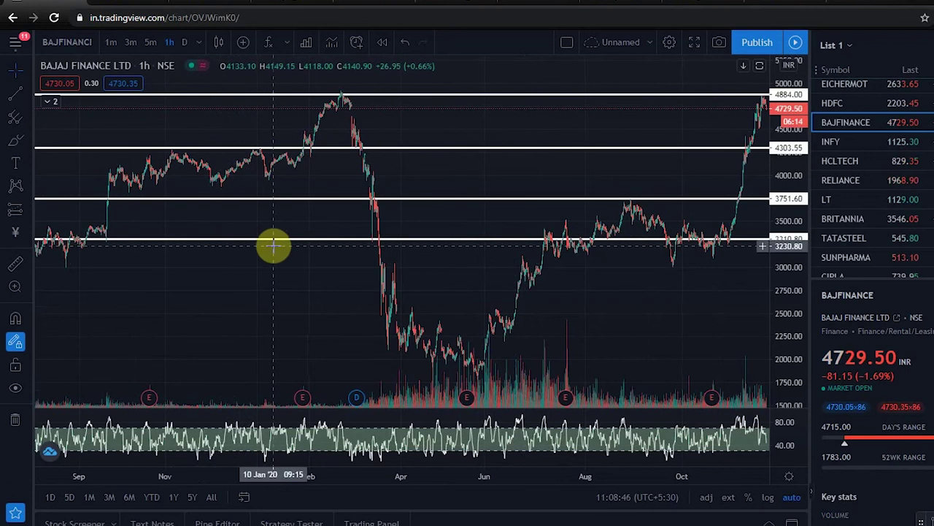
pyautogui.moveTo(272, 246); pyautogui.dragTo(272, 249)
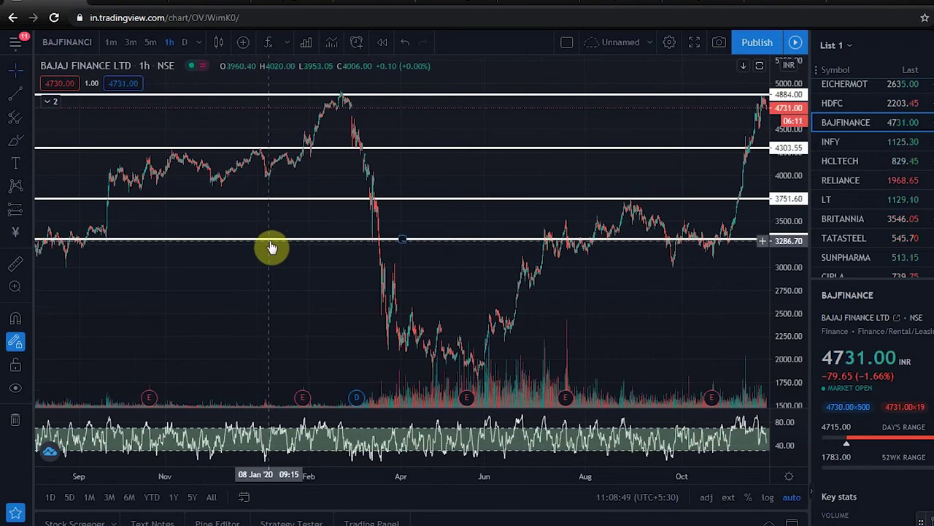
pyautogui.hotkey('ctrl', 'z')
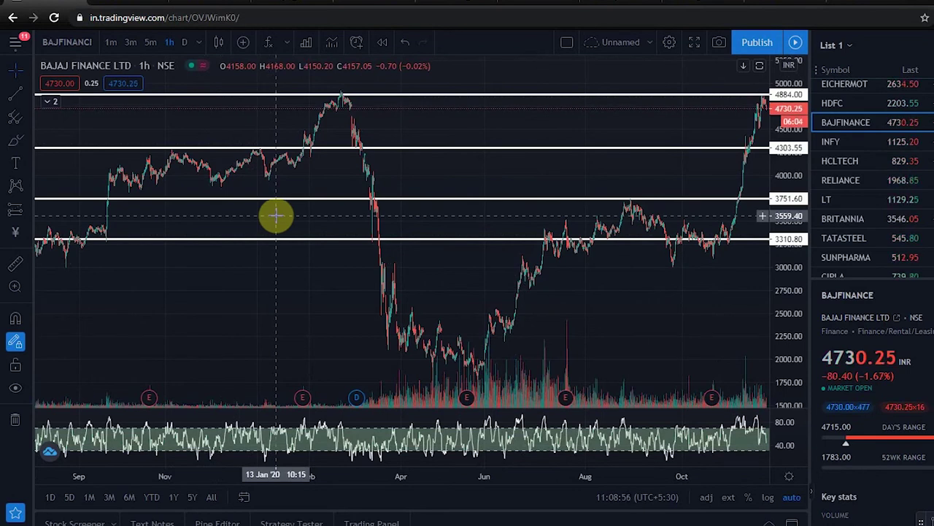
# - Test lowering the 4303.55 resistance line toward 4290, then undo it back to 4303.55
pyautogui.scroll(5, 692, 214)
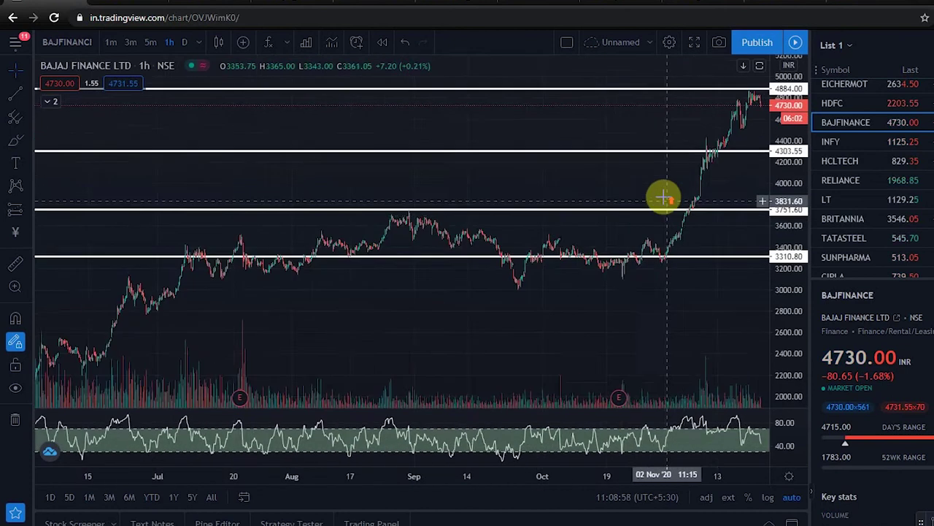
pyautogui.scroll(5, 664, 197)
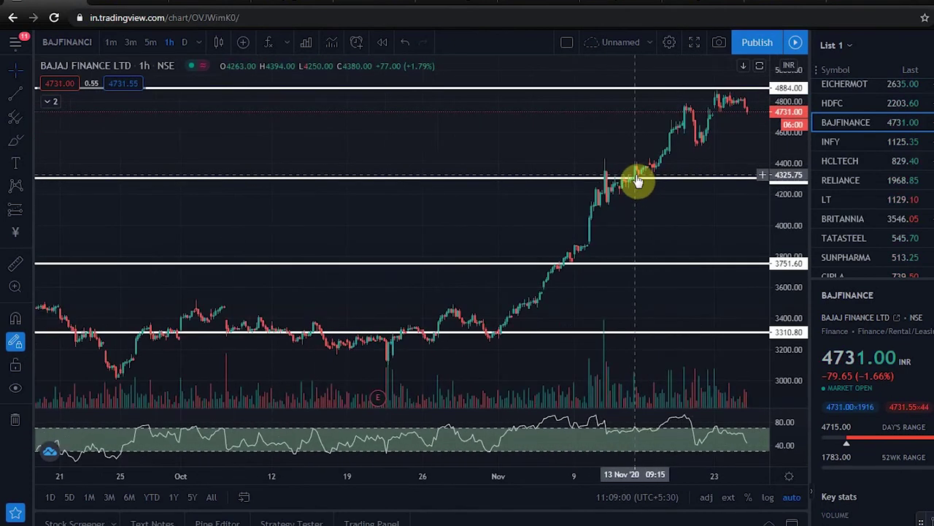
pyautogui.moveTo(639, 181); pyautogui.dragTo(640, 184)
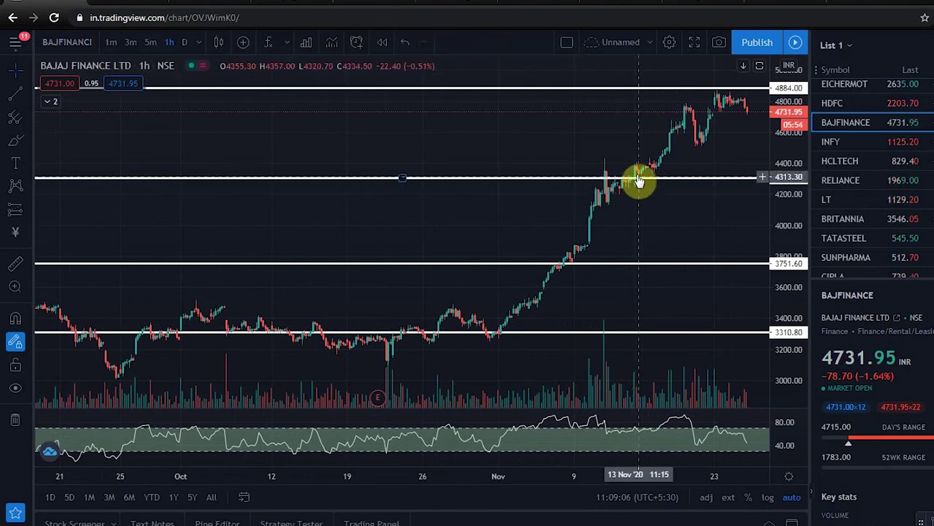
pyautogui.click(632, 173)
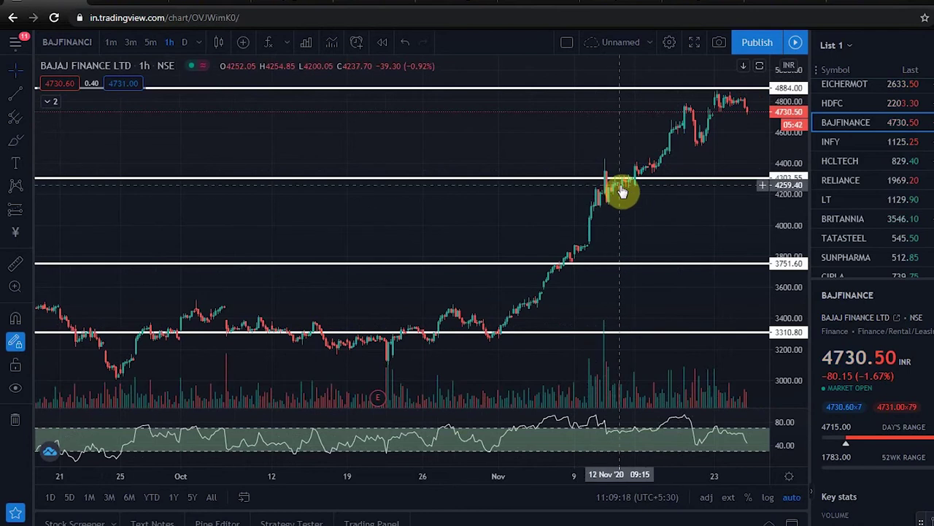
pyautogui.moveTo(622, 180); pyautogui.dragTo(625, 181)
pyautogui.scroll(3, 521, 214)
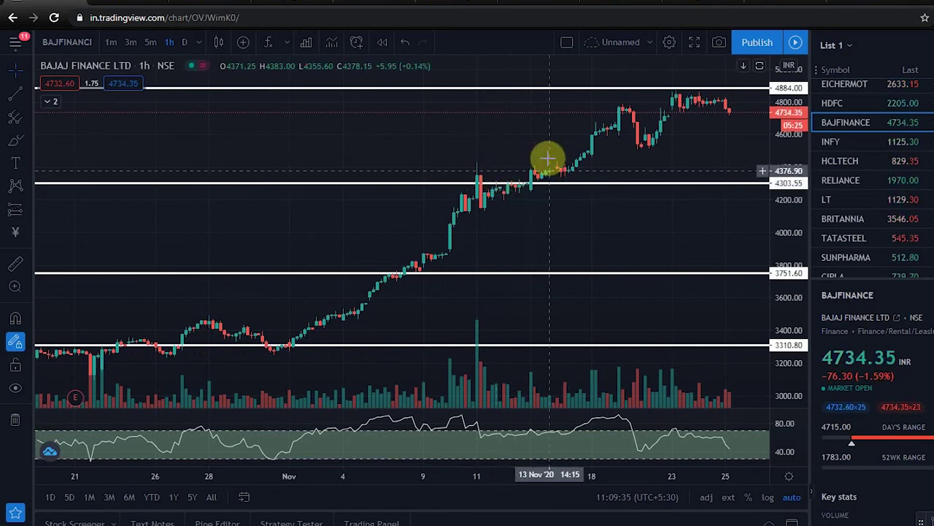
pyautogui.moveTo(537, 189); pyautogui.dragTo(535, 191)
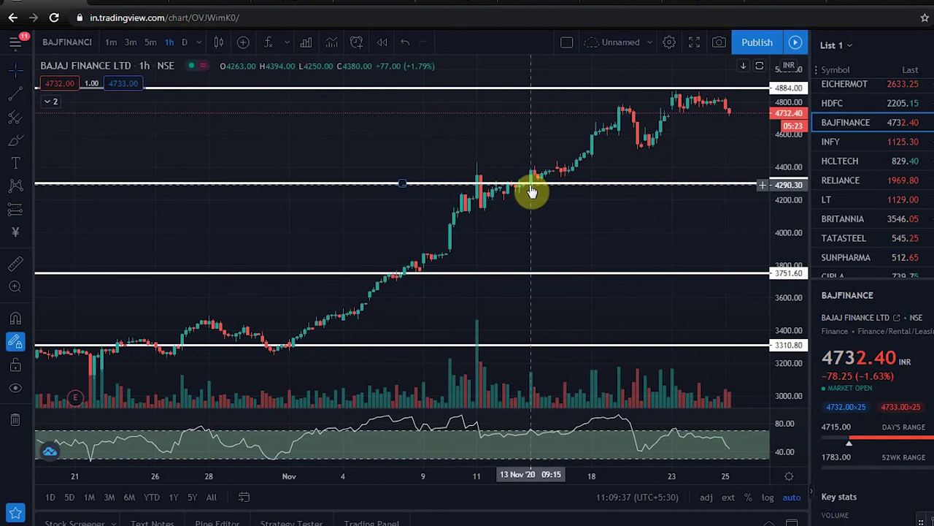
pyautogui.hotkey('ctrl', 'z')
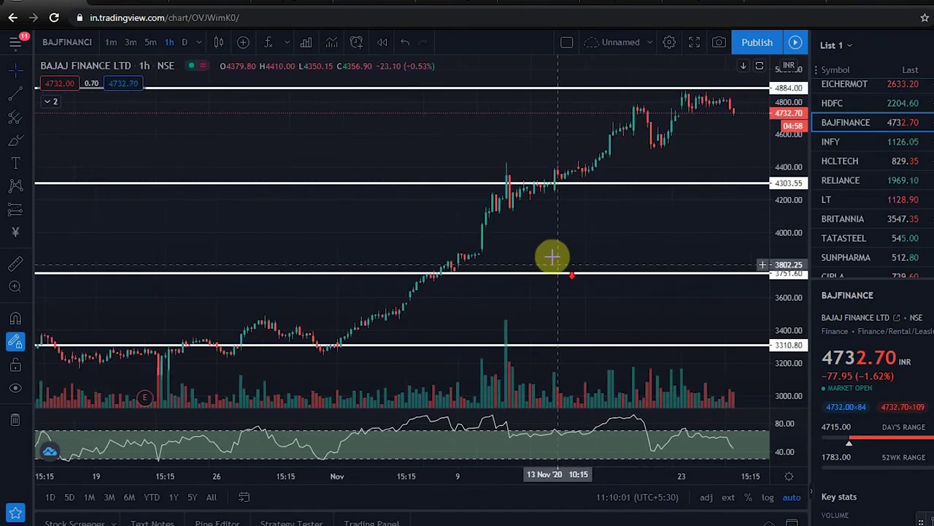
# - Try pulling the 4884 resistance line slightly lower, keeping it at 4884.00
pyautogui.scroll(-5, 463, 124)
pyautogui.scroll(-6, 463, 139)
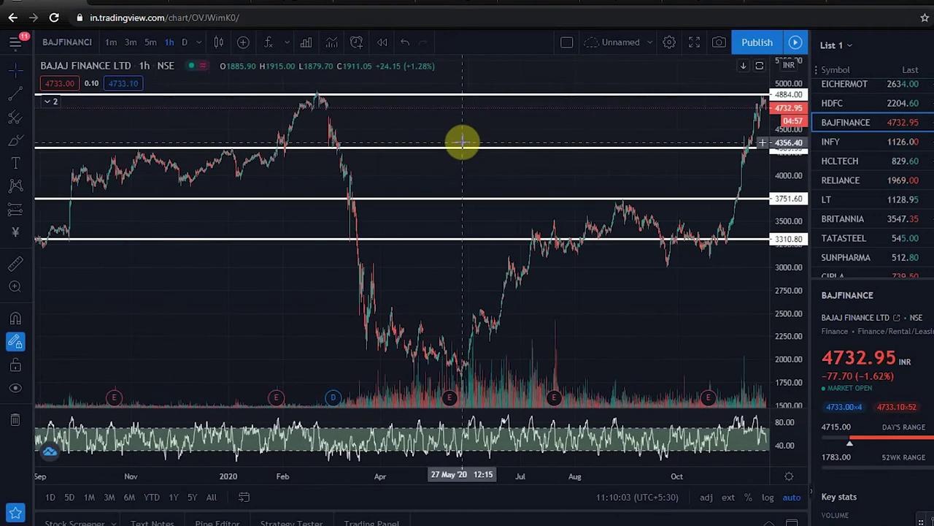
pyautogui.click(317, 95)
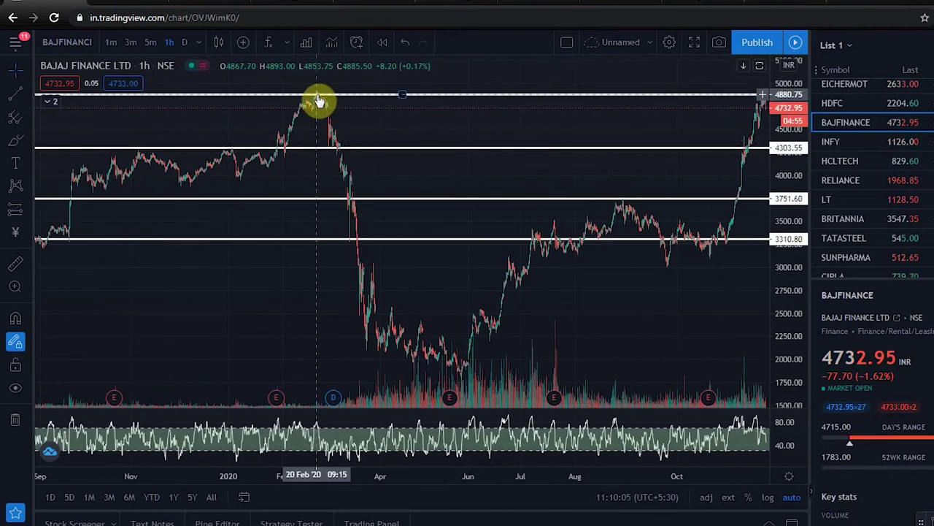
pyautogui.moveTo(319, 100)
pyautogui.mouseDown()
pyautogui.moveTo(436, 159)
pyautogui.moveTo(329, 102)
pyautogui.mouseUp()
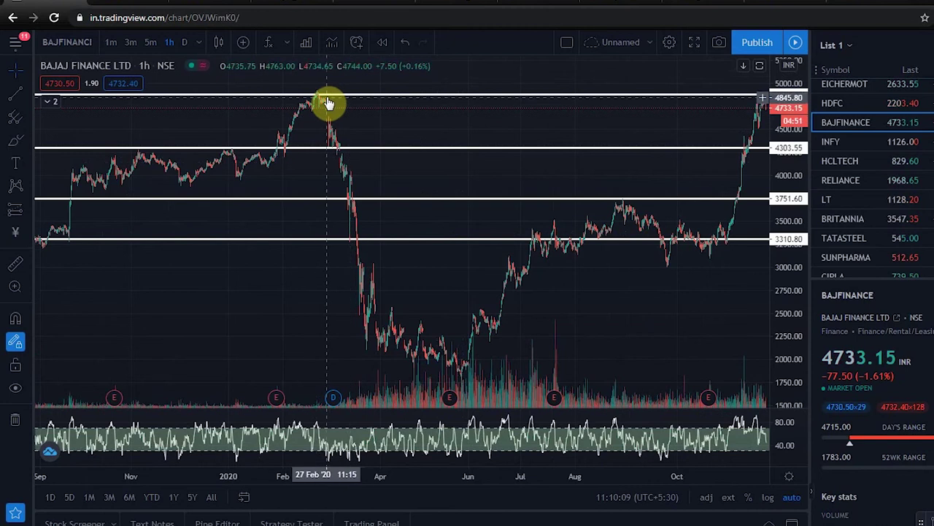
pyautogui.scroll(3, 392, 228)
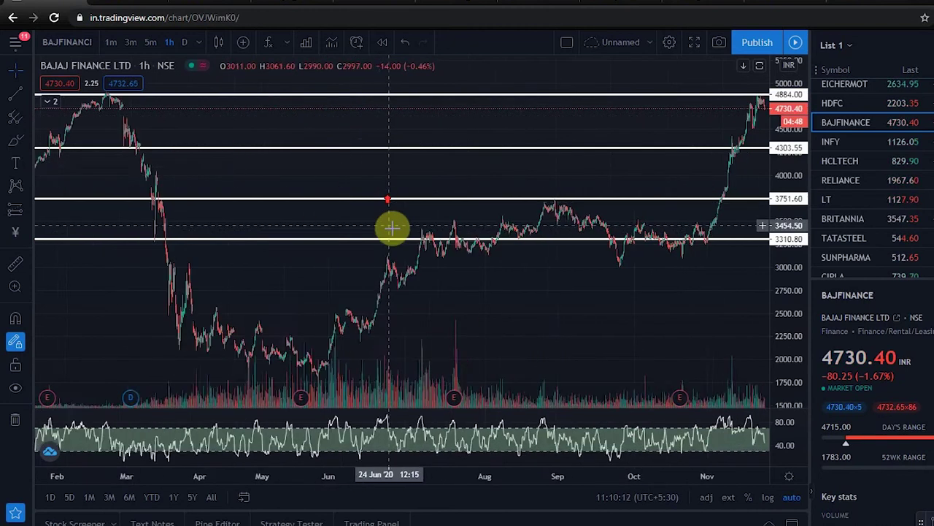
pyautogui.scroll(8, 519, 244)
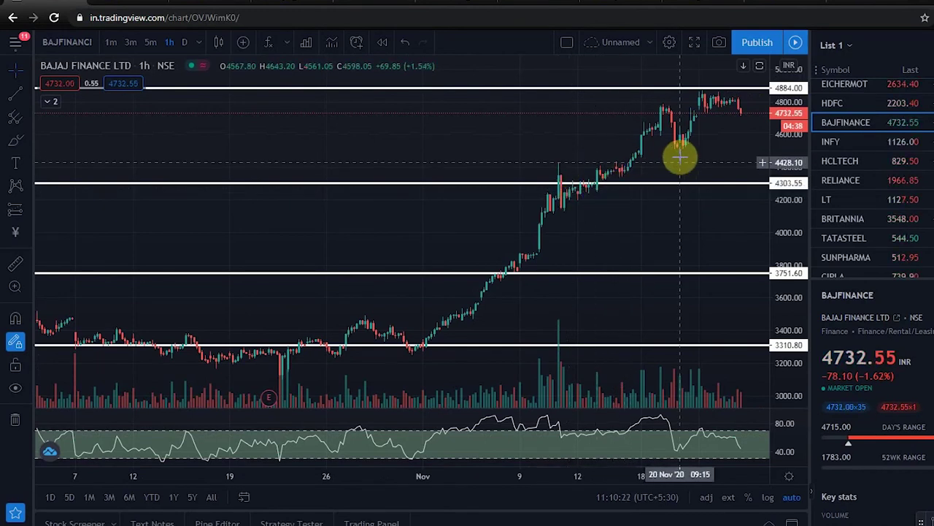
# - Stretch the price scale and centre the November breakout candles above 4303.55
pyautogui.scroll(2, 679, 159)
pyautogui.moveTo(787, 148); pyautogui.dragTo(799, 184)
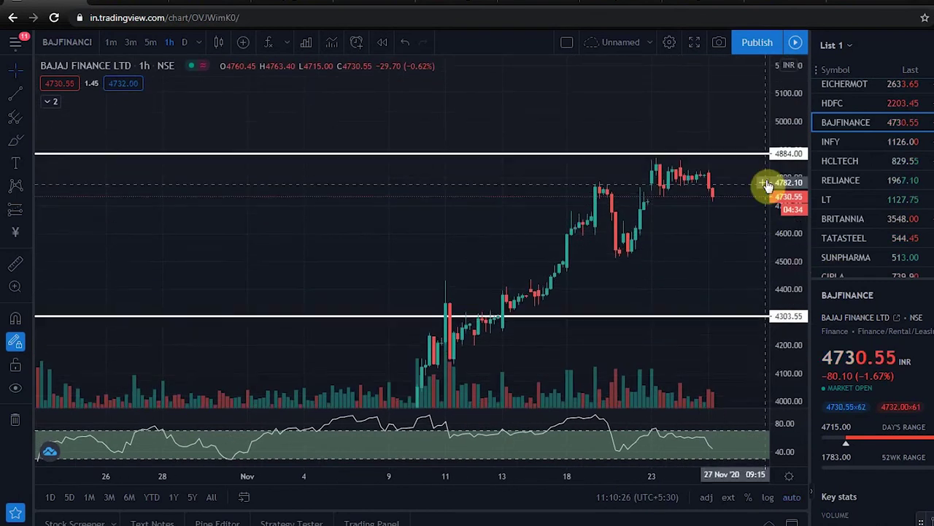
pyautogui.scroll(2, 682, 246)
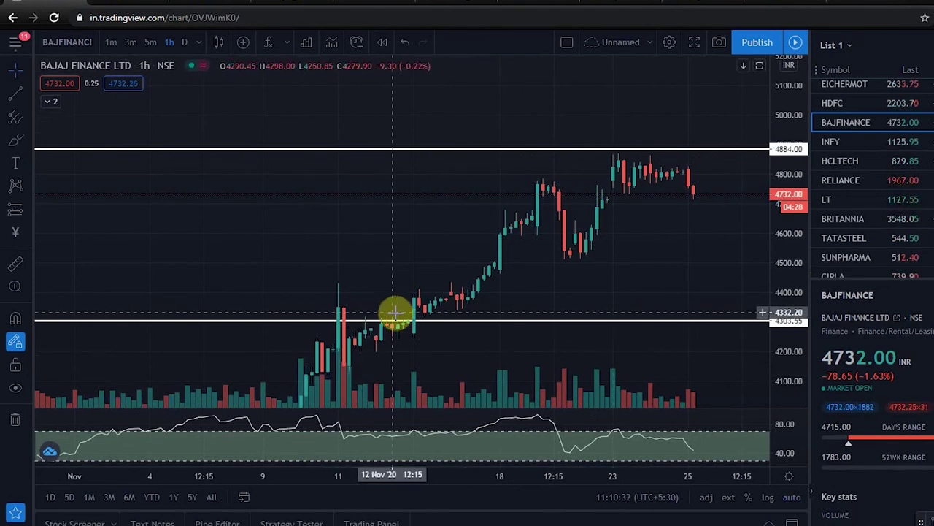
pyautogui.moveTo(388, 302); pyautogui.dragTo(491, 250)
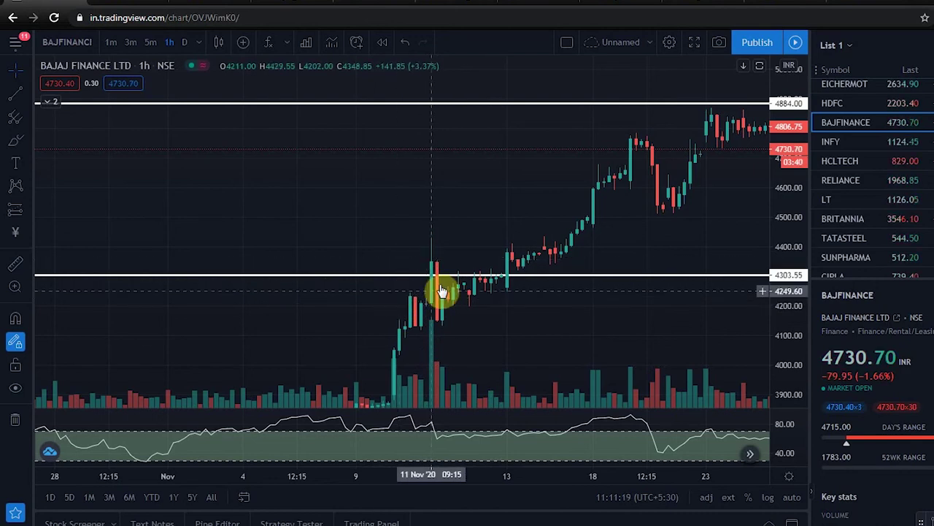
pyautogui.scroll(3, 440, 284)
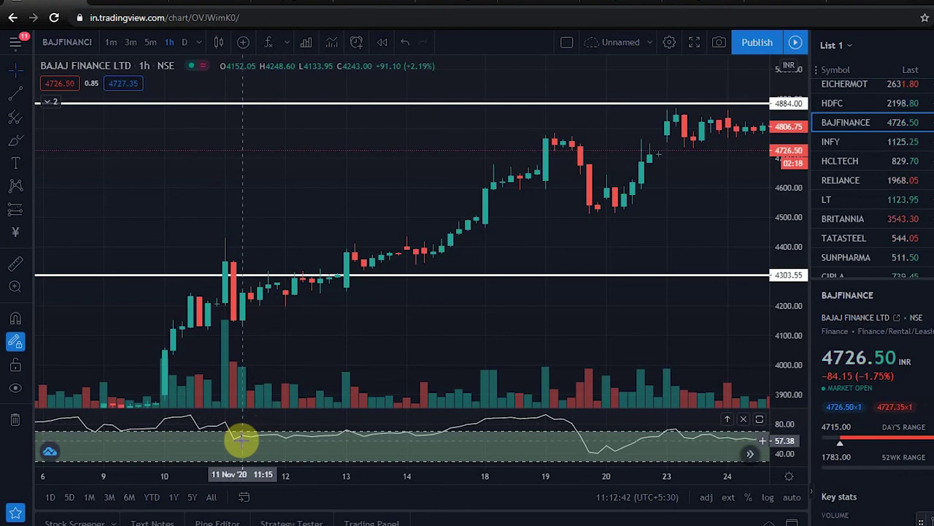
pyautogui.moveTo(245, 438); pyautogui.dragTo(448, 386)
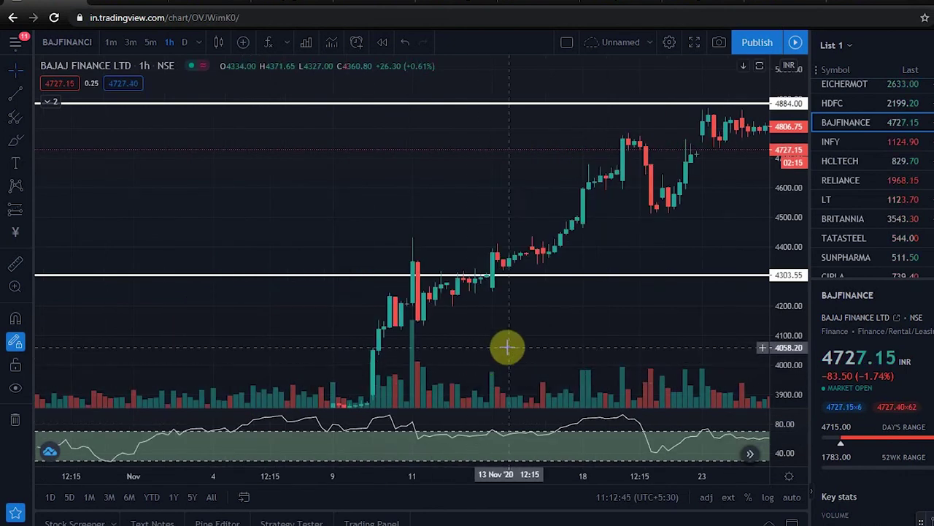
pyautogui.moveTo(507, 346); pyautogui.dragTo(503, 262)
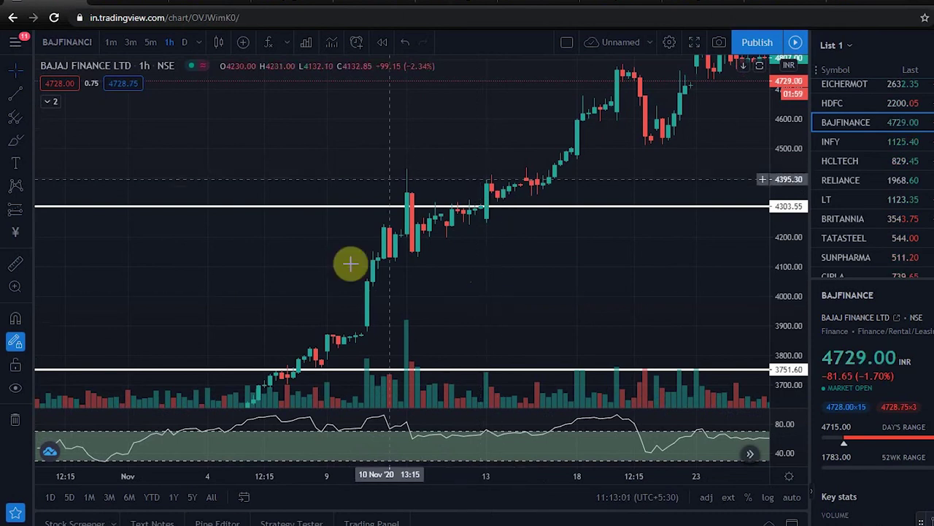
pyautogui.moveTo(551, 250); pyautogui.dragTo(469, 321)
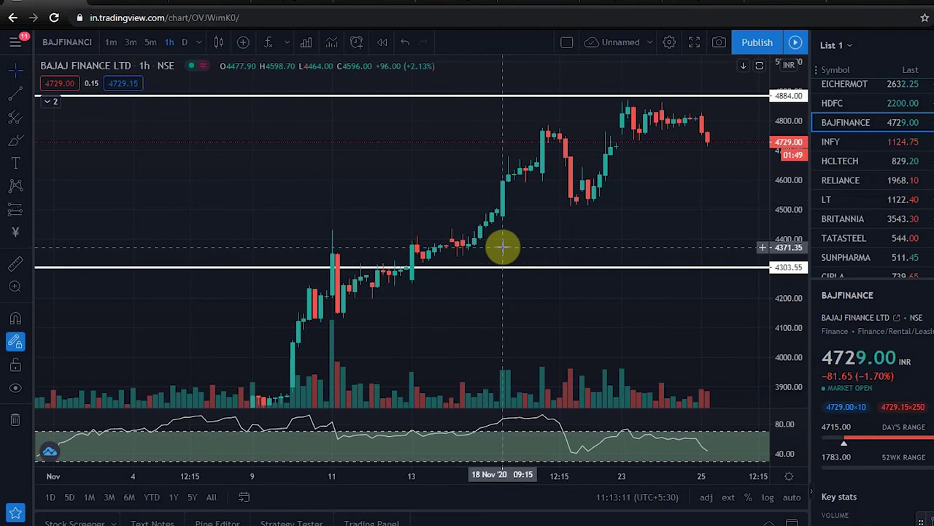
# - Measure the 8.48% 11-bar rise from 4412 and the 5.92% 7-bar rebound from the 20 Nov low
pyautogui.click(17, 264)
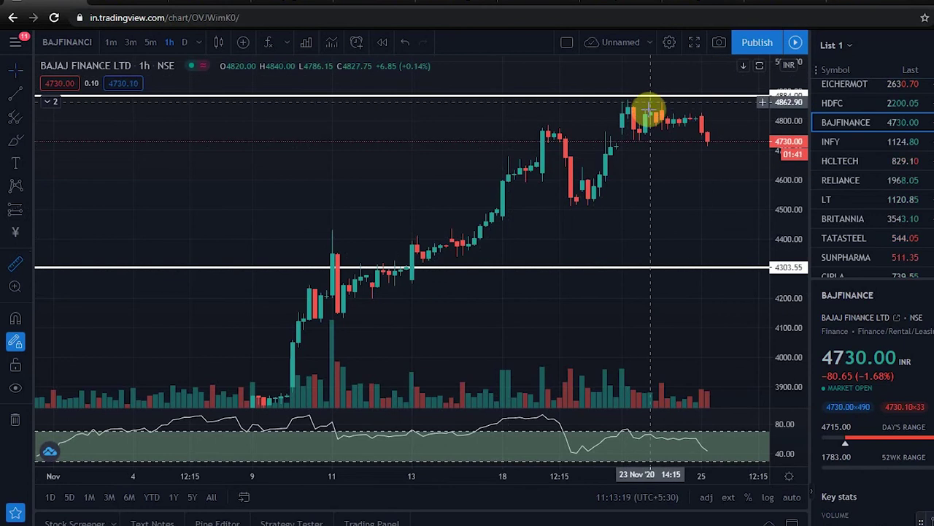
pyautogui.keyDown('shift'); pyautogui.click(526, 235); pyautogui.keyUp('shift')
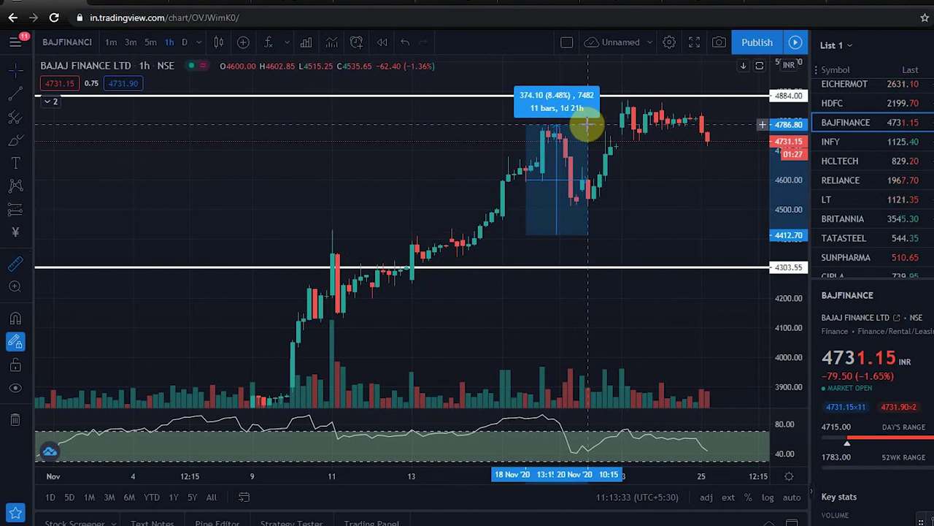
pyautogui.press('Escape')
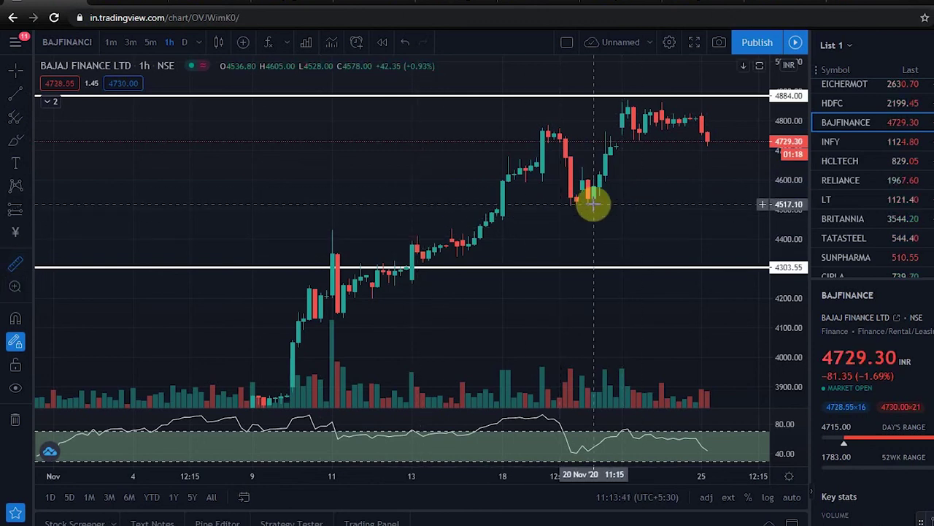
pyautogui.moveTo(594, 205); pyautogui.dragTo(633, 125)
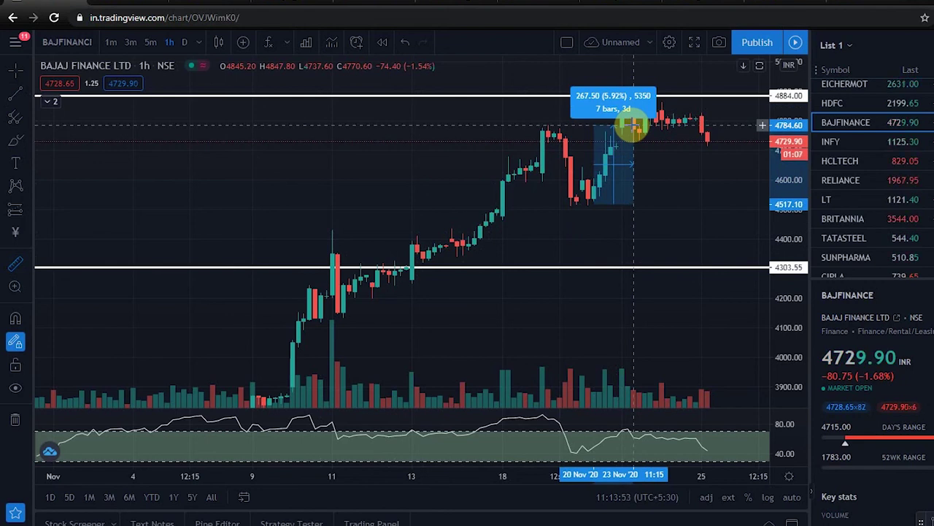
pyautogui.click(649, 157)
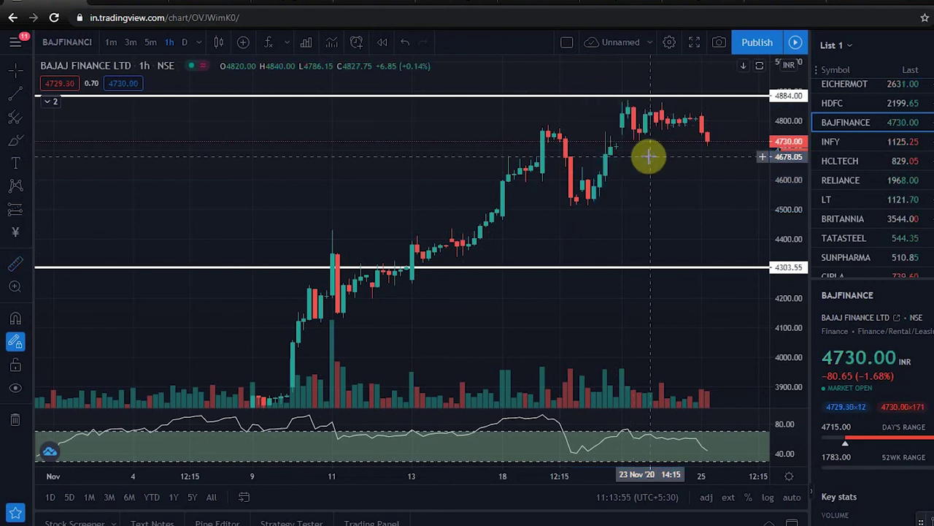